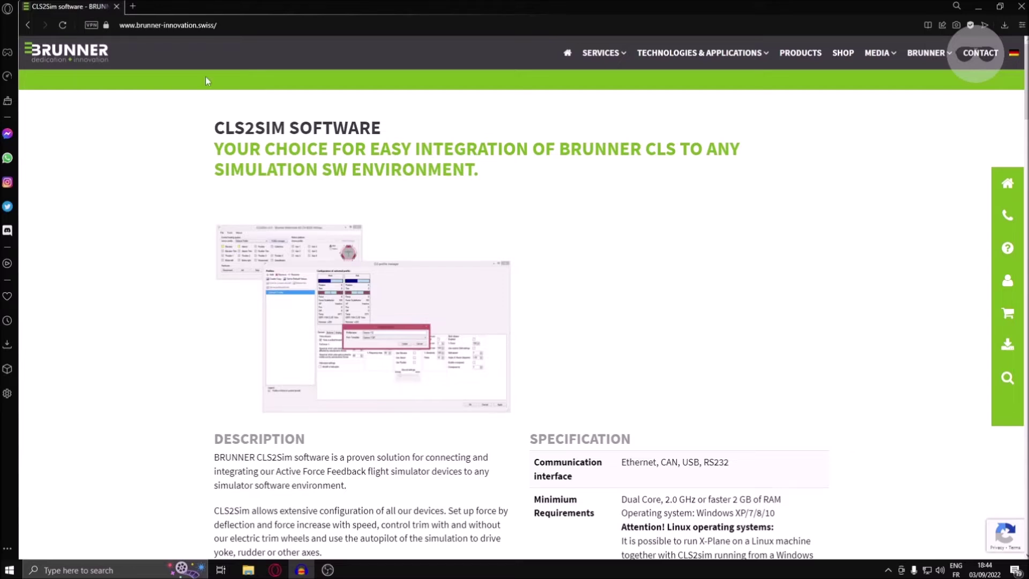
# Step: Download the CLS2Sim v5.1.9 software package from the Brunner Innovation downloads list
pyautogui.moveTo(230, 25); pyautogui.dragTo(117, 27)
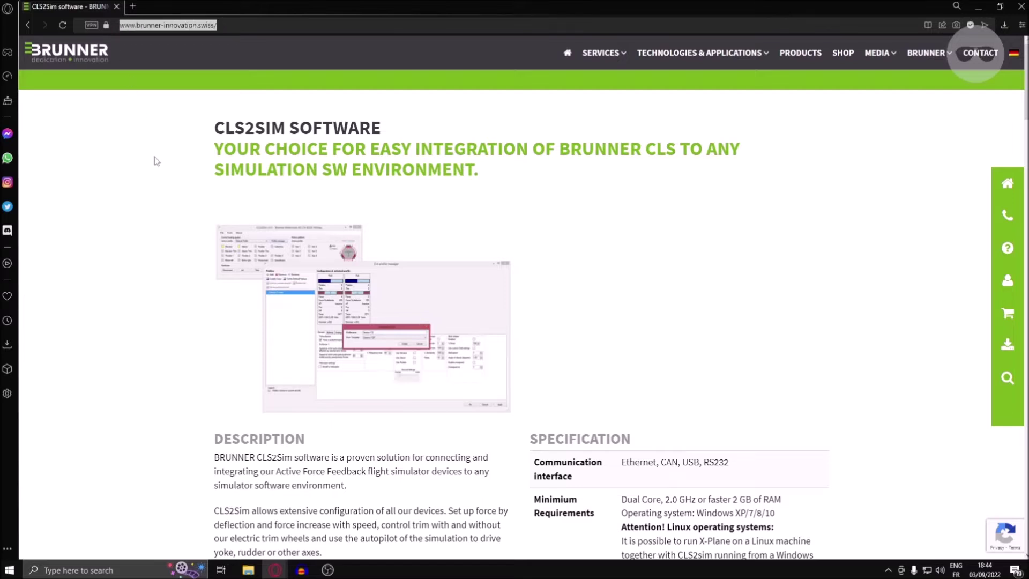
pyautogui.click(172, 169)
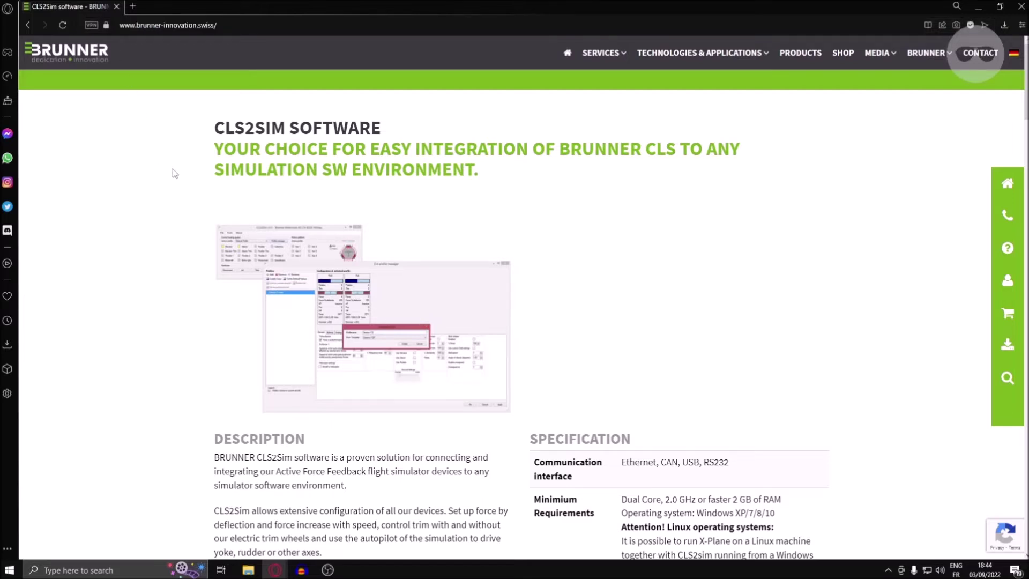
pyautogui.scroll(-15, 592, 229)
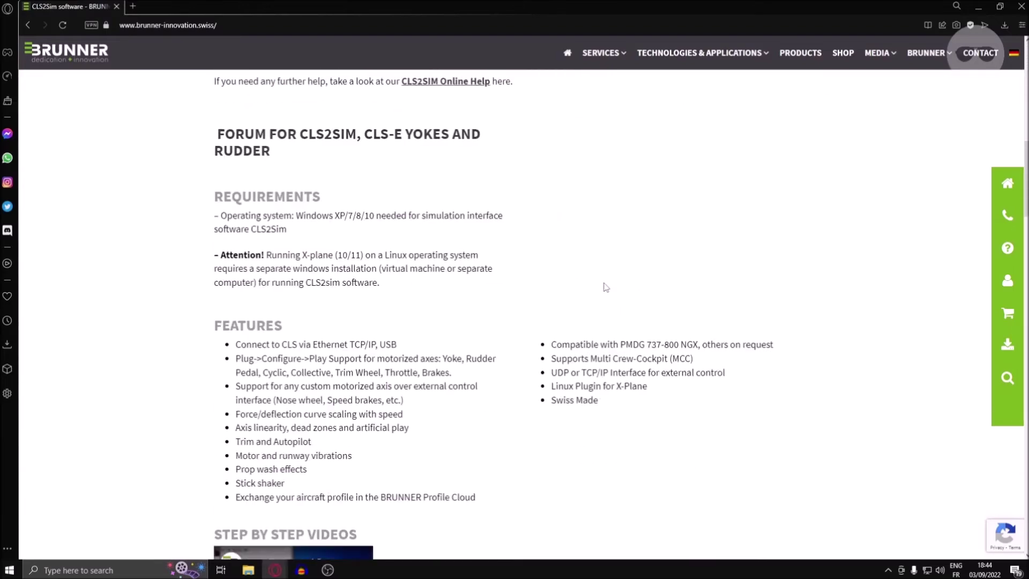
pyautogui.scroll(-12, 606, 293)
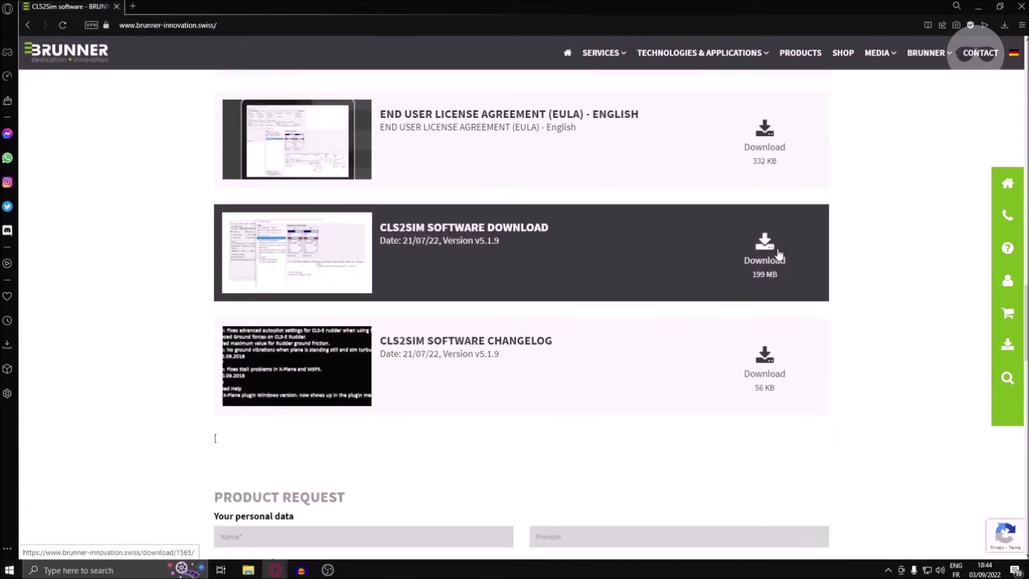
pyautogui.click(770, 253)
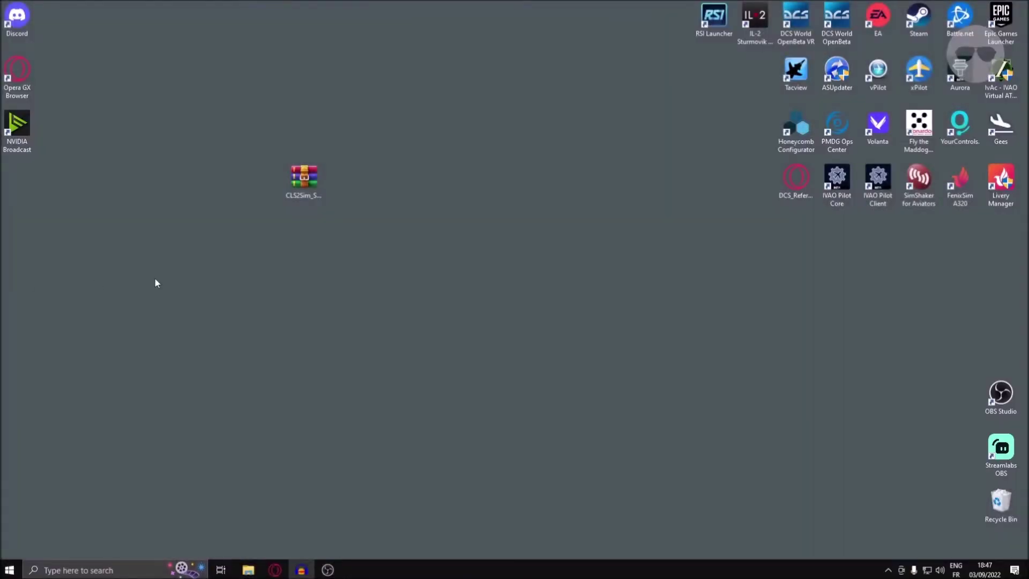
# Step: Launch CLS2Sim_Setup_v5.1.9.exe from the zip in WinRAR, then close the archive
pyautogui.doubleClick(304, 181)
pyautogui.click(271, 250)
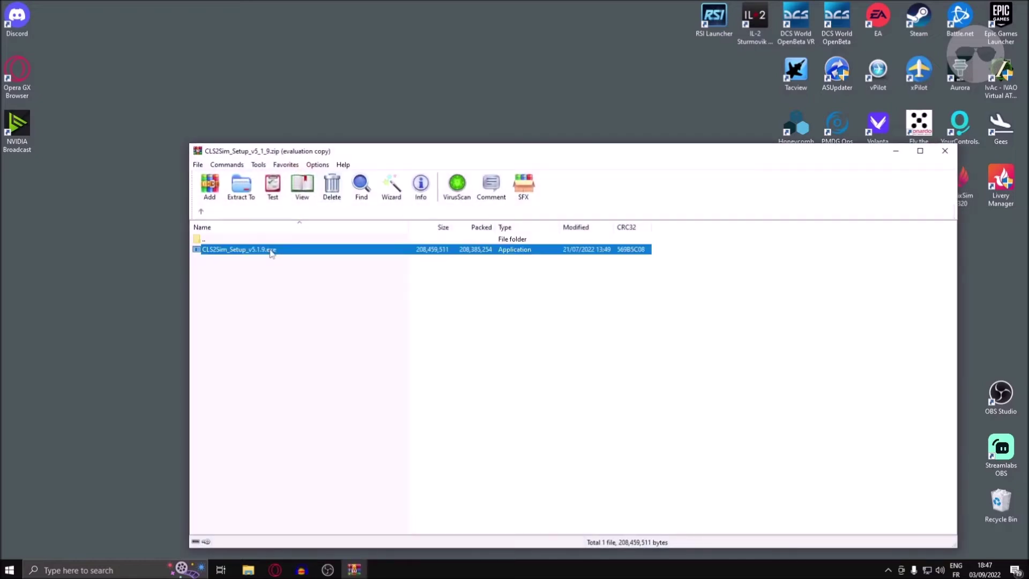
pyautogui.doubleClick(271, 252)
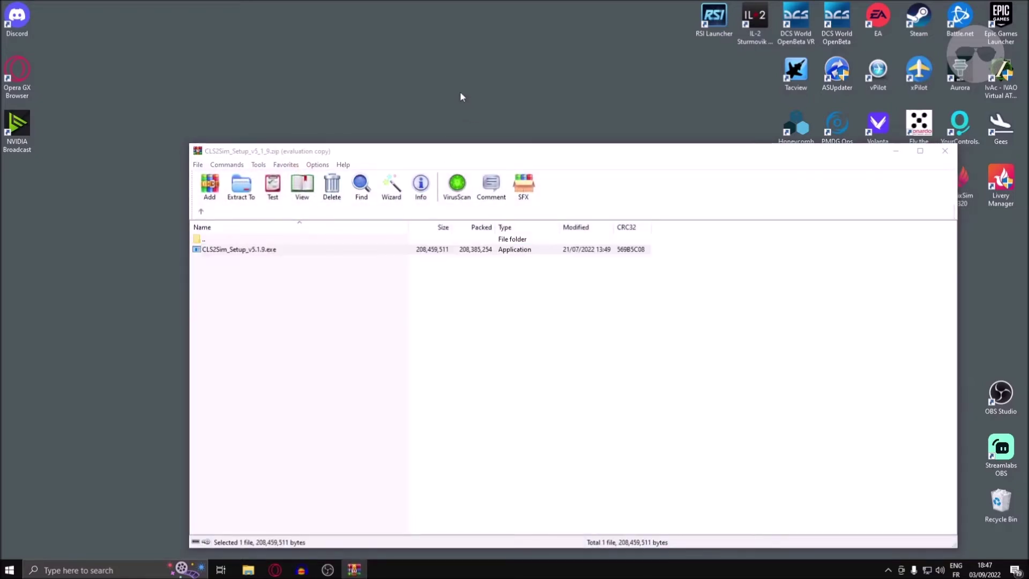
pyautogui.click(945, 150)
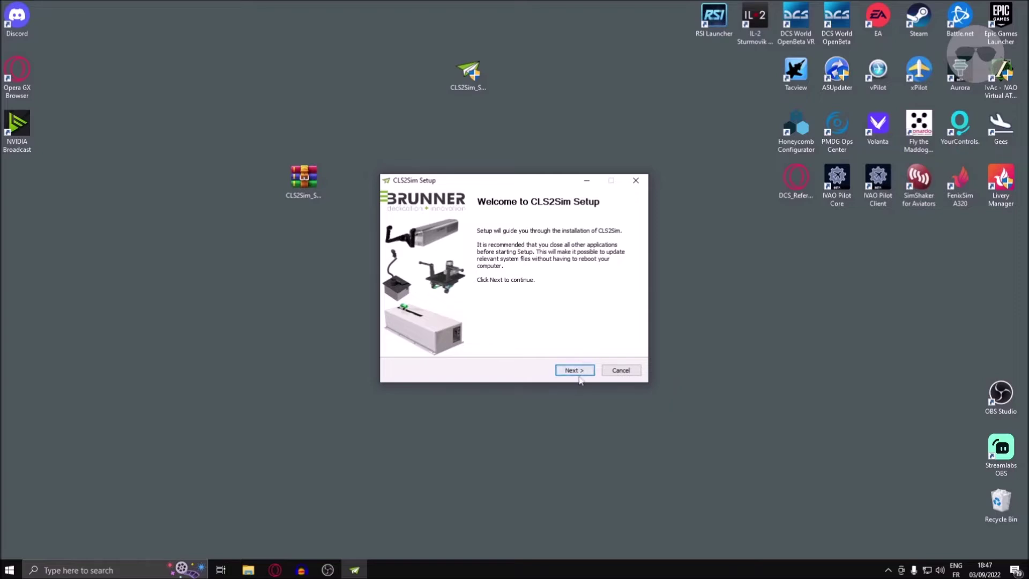
# Step: Keep the default install folder, tick XPlane, MSFS 2020 and DCS World, and start installing
pyautogui.click(578, 372)
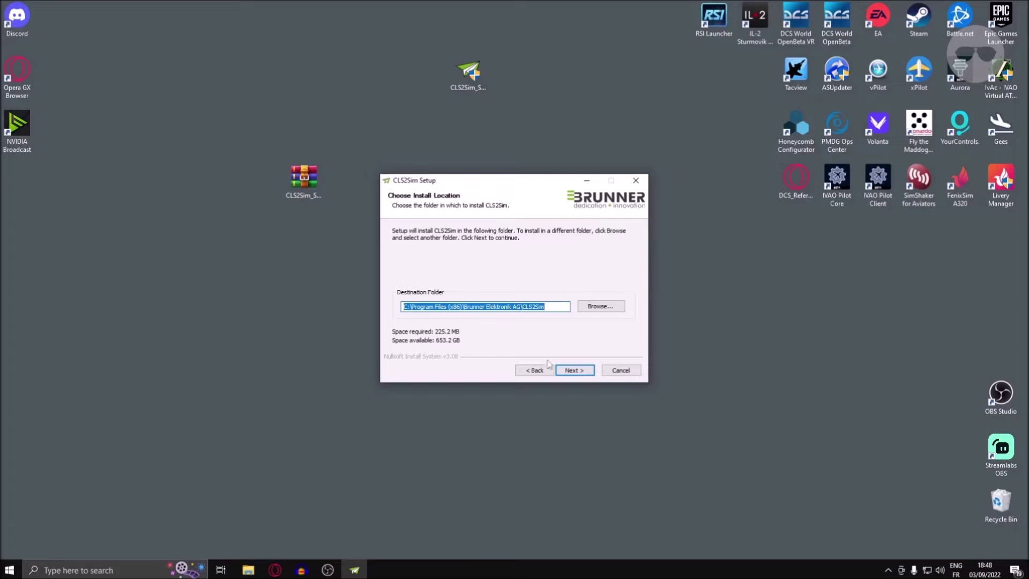
pyautogui.click(573, 371)
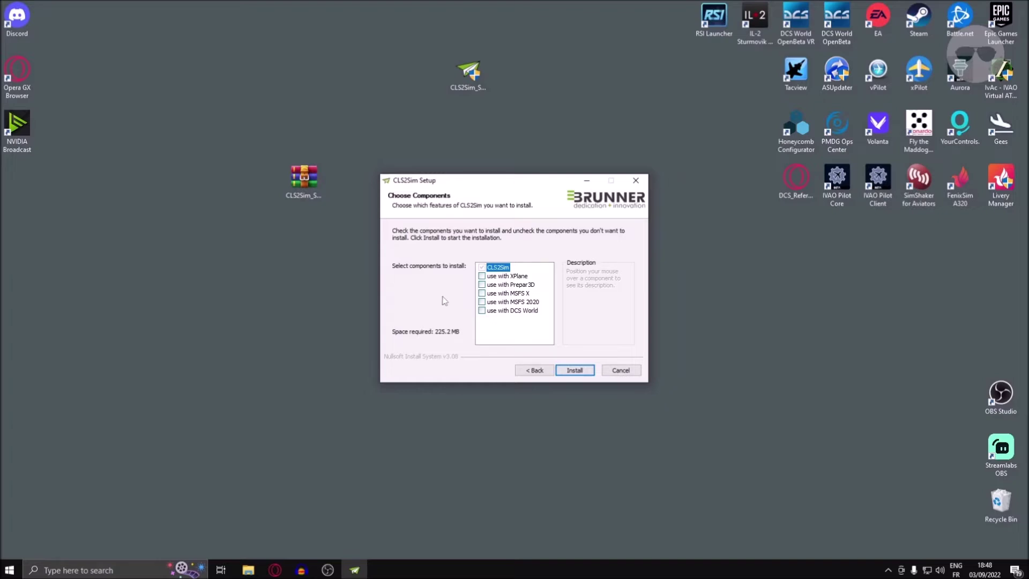
pyautogui.click(482, 276)
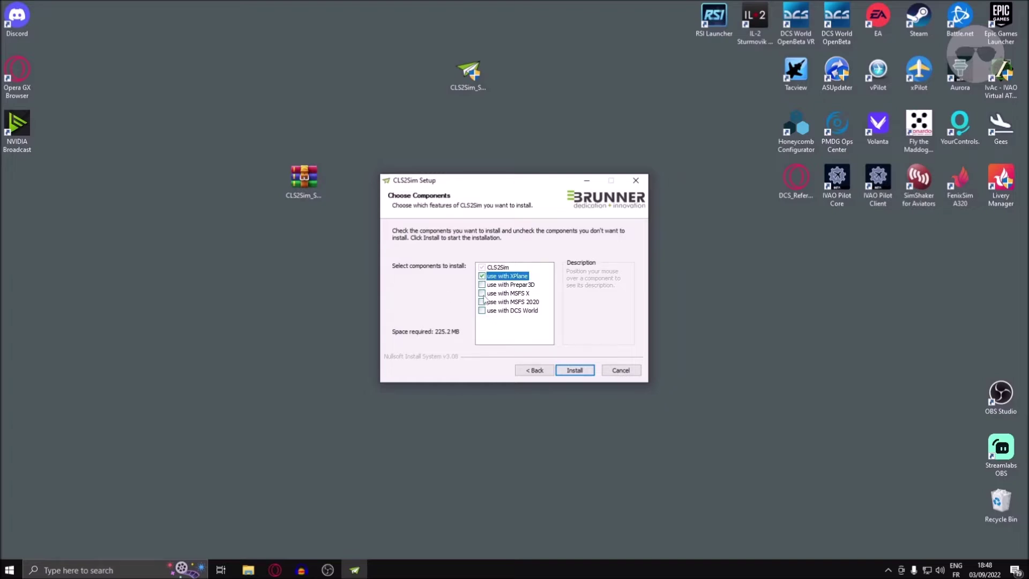
pyautogui.click(481, 302)
pyautogui.click(482, 311)
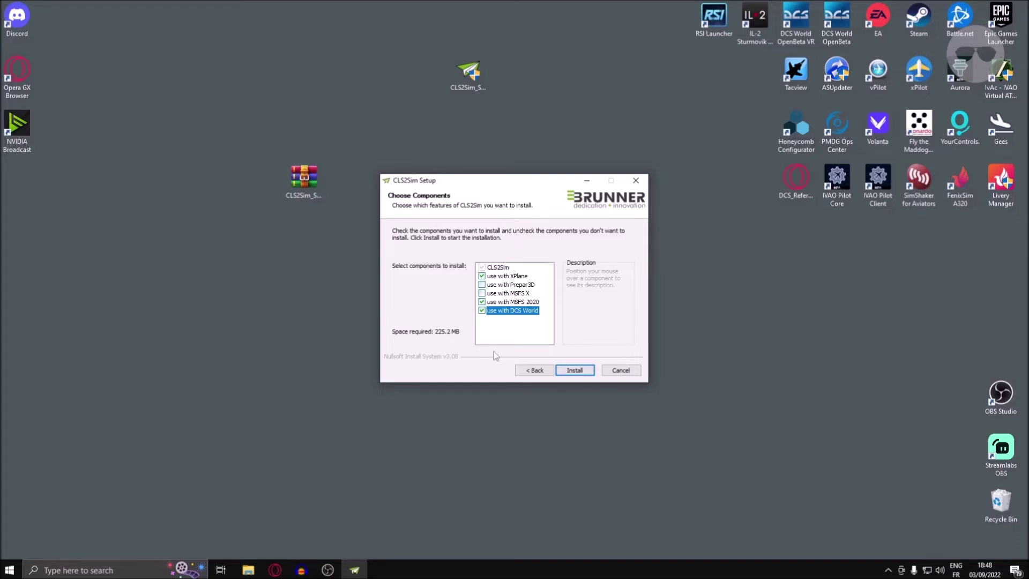
pyautogui.click(572, 370)
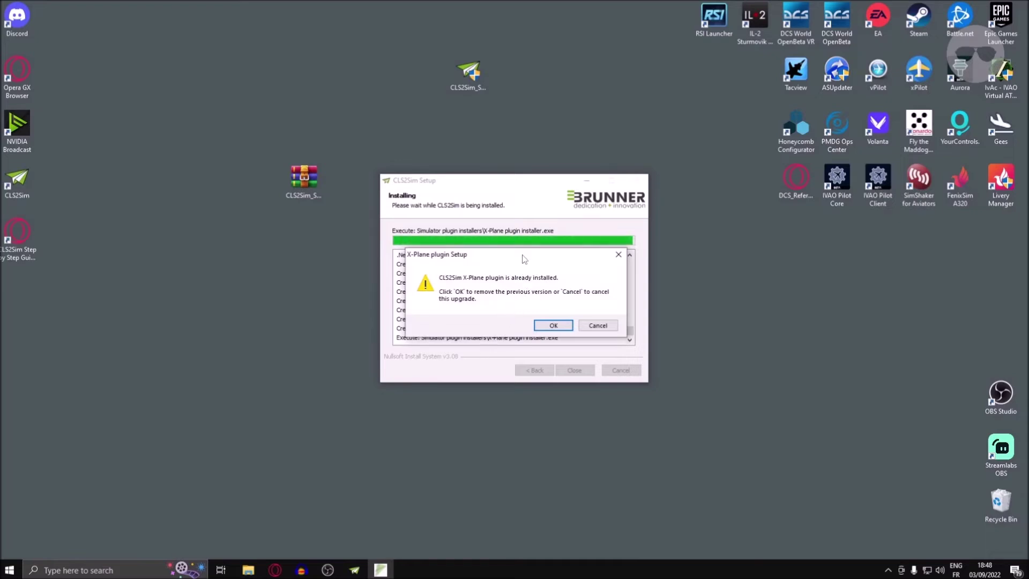
# Step: Remove the old X-Plane plugin and install the new one into the X-Plane 11 folder
pyautogui.moveTo(525, 262); pyautogui.dragTo(525, 241)
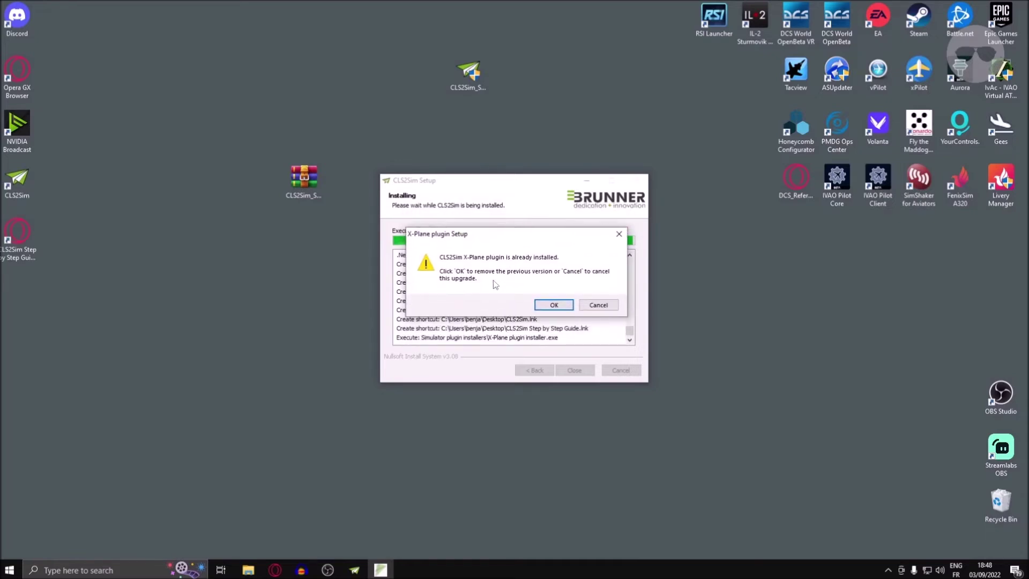
pyautogui.click(551, 305)
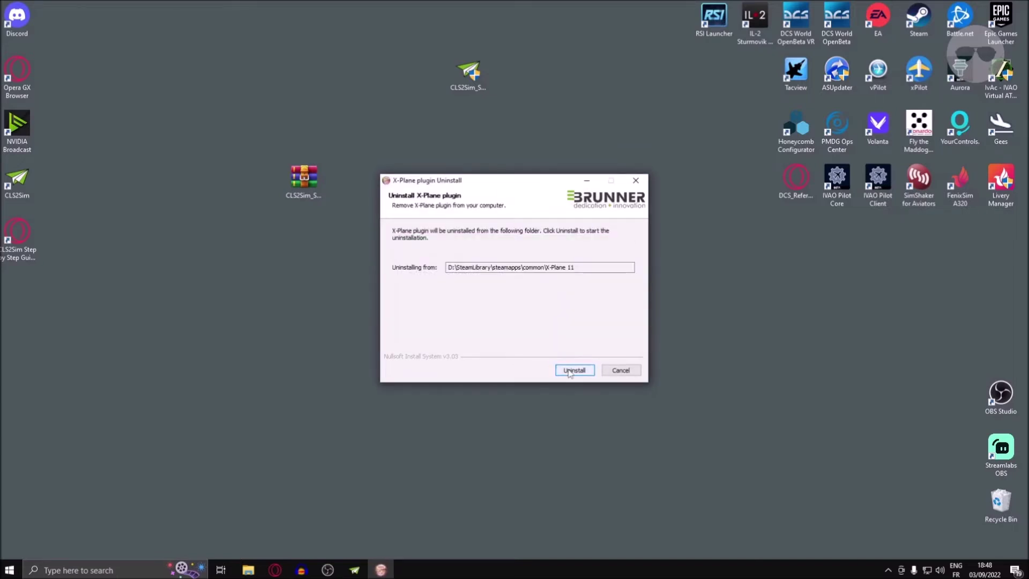
pyautogui.click(570, 373)
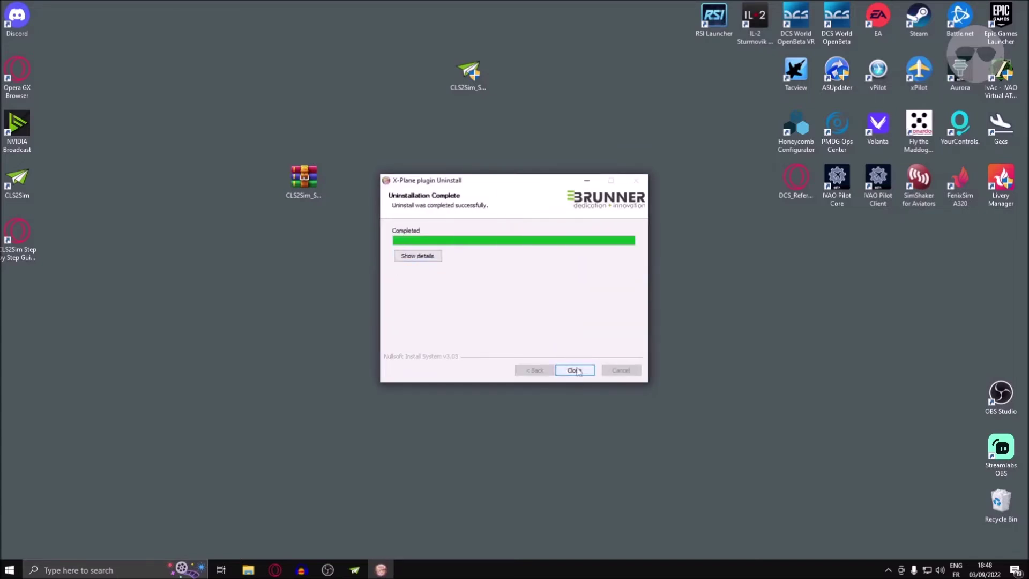
pyautogui.click(573, 366)
pyautogui.click(574, 367)
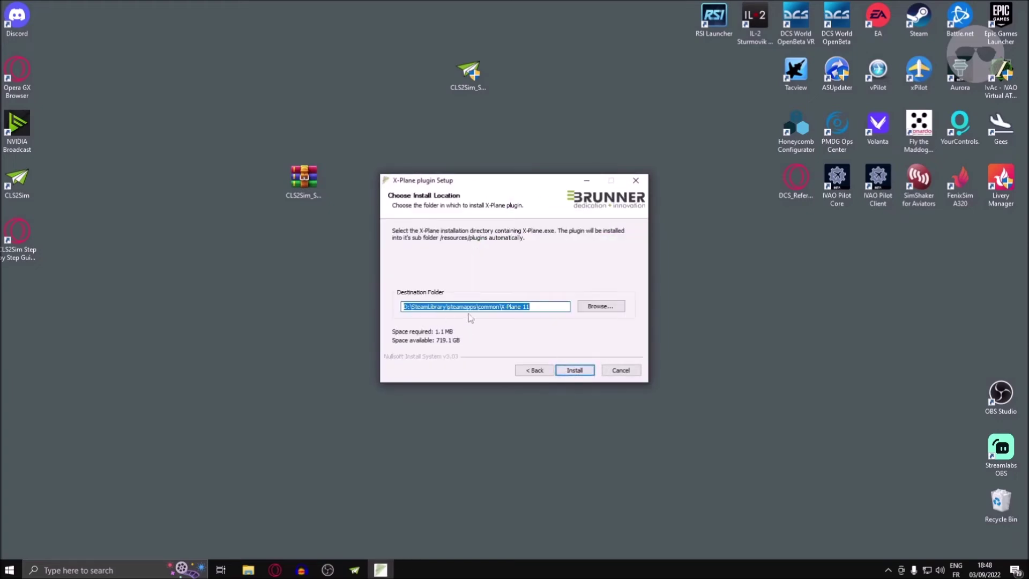
pyautogui.click(572, 370)
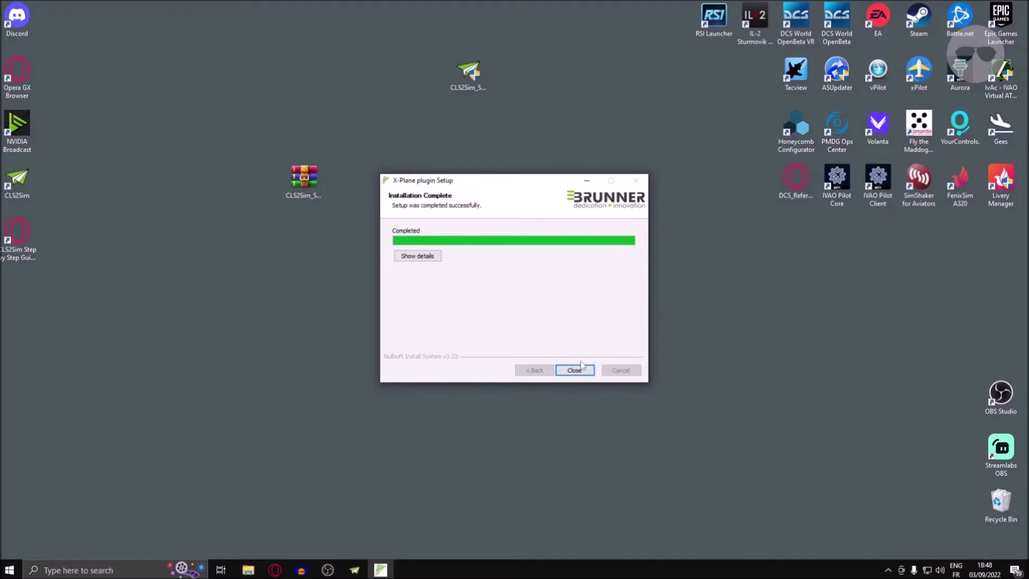
pyautogui.click(574, 370)
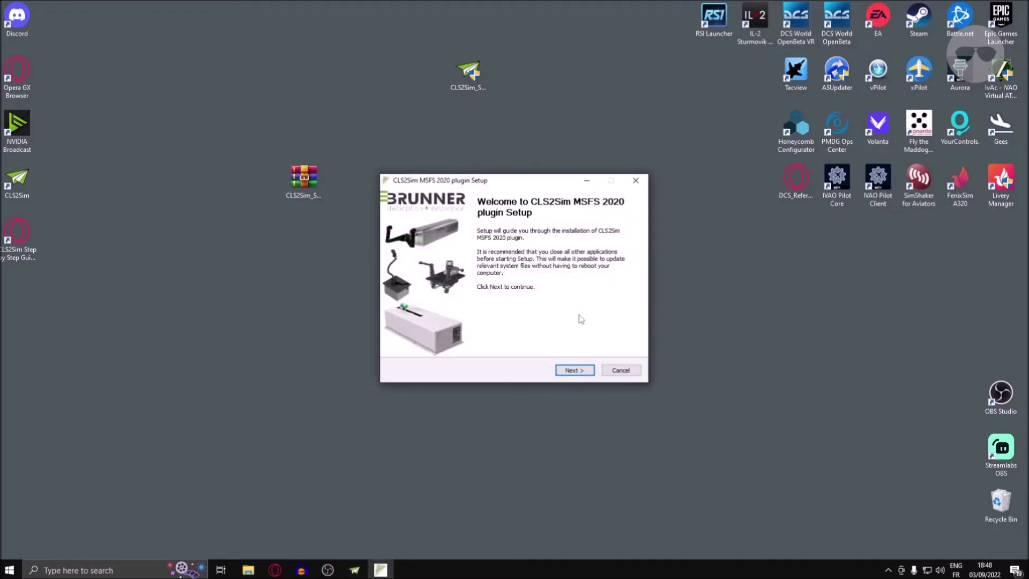
# Step: Install the MSFS 2020 and DCS World plugins through their setup wizards
pyautogui.click(574, 370)
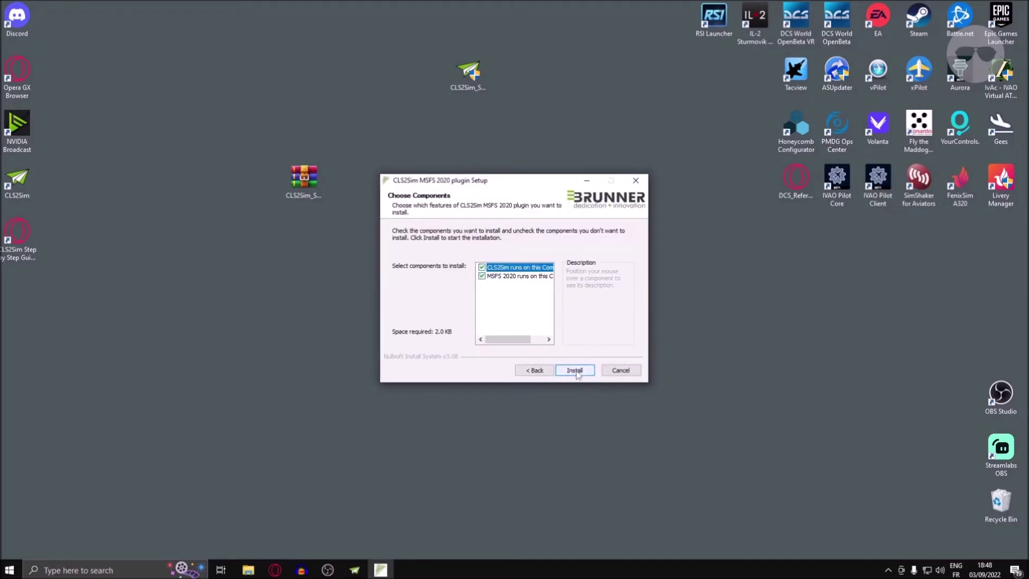
pyautogui.click(574, 370)
pyautogui.click(574, 369)
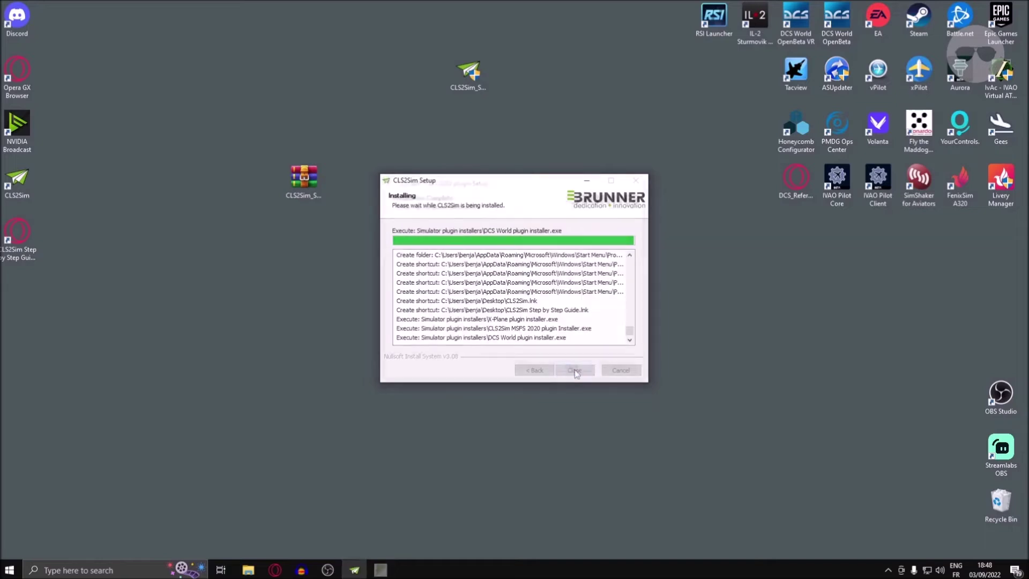
pyautogui.click(574, 369)
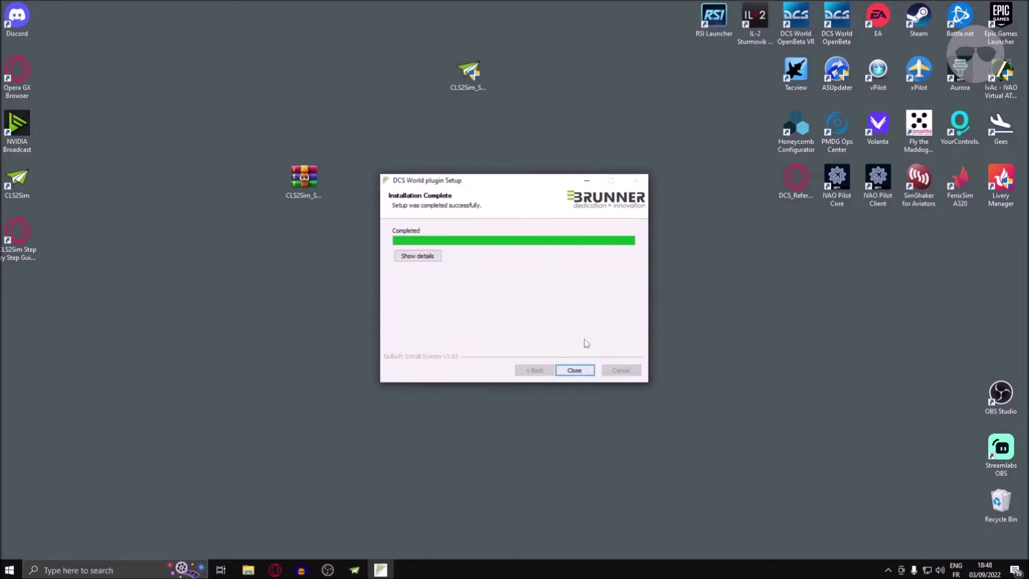
pyautogui.click(562, 369)
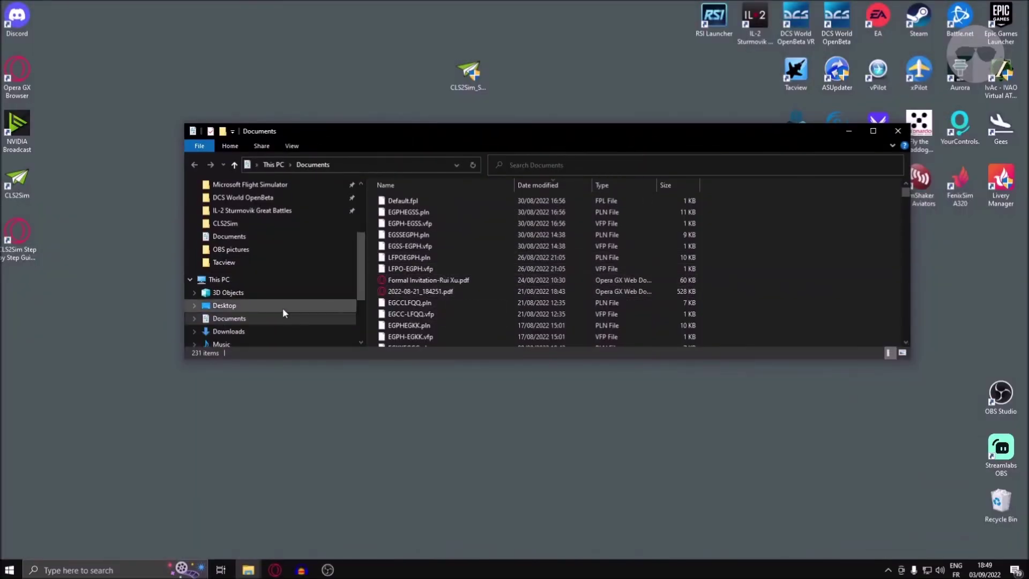
pyautogui.scroll(-1, 272, 322)
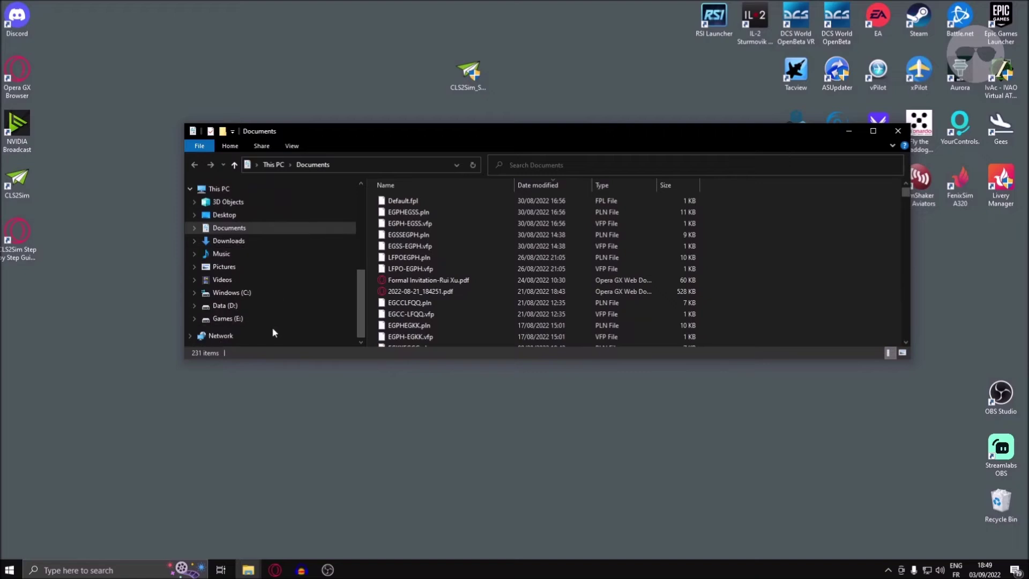
# Step: Browse to C:\Program Files (x86)\Brunner Elektronik AG\CLS2Sim\Virtual joystick driver and select vJoySetup.exe
pyautogui.click(244, 293)
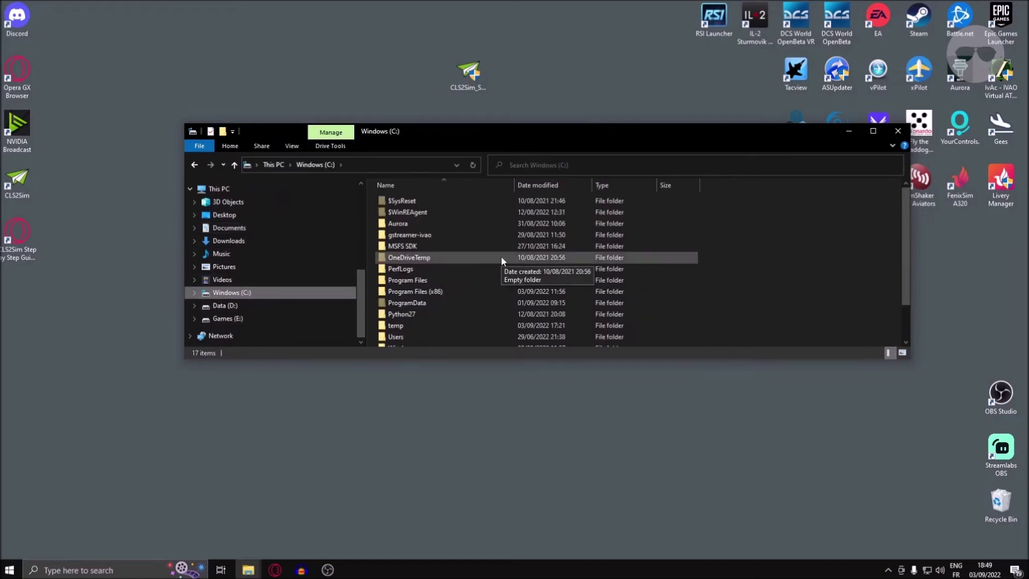
pyautogui.doubleClick(441, 292)
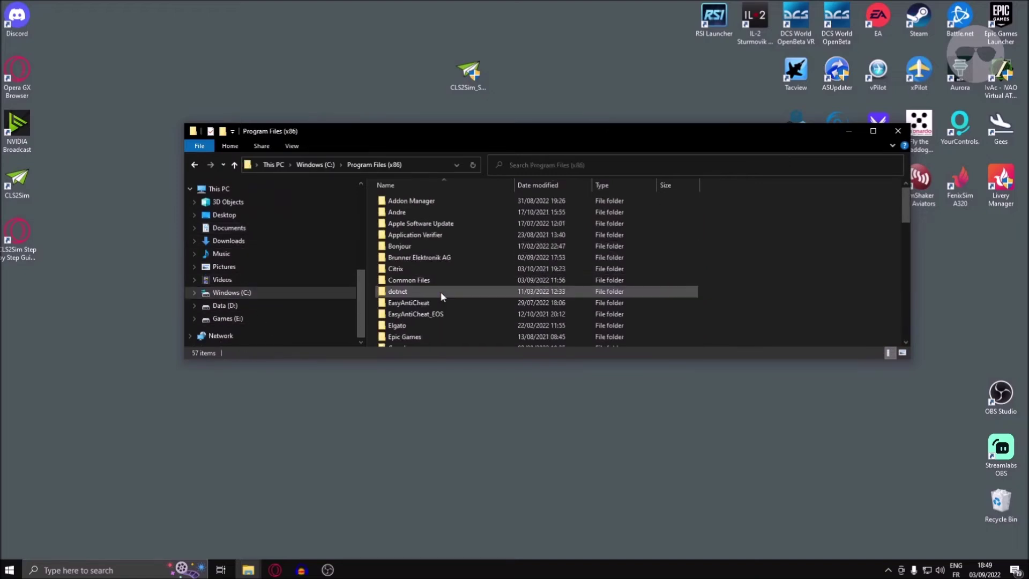
pyautogui.click(441, 258)
pyautogui.moveTo(588, 362); pyautogui.dragTo(571, 478)
pyautogui.doubleClick(441, 258)
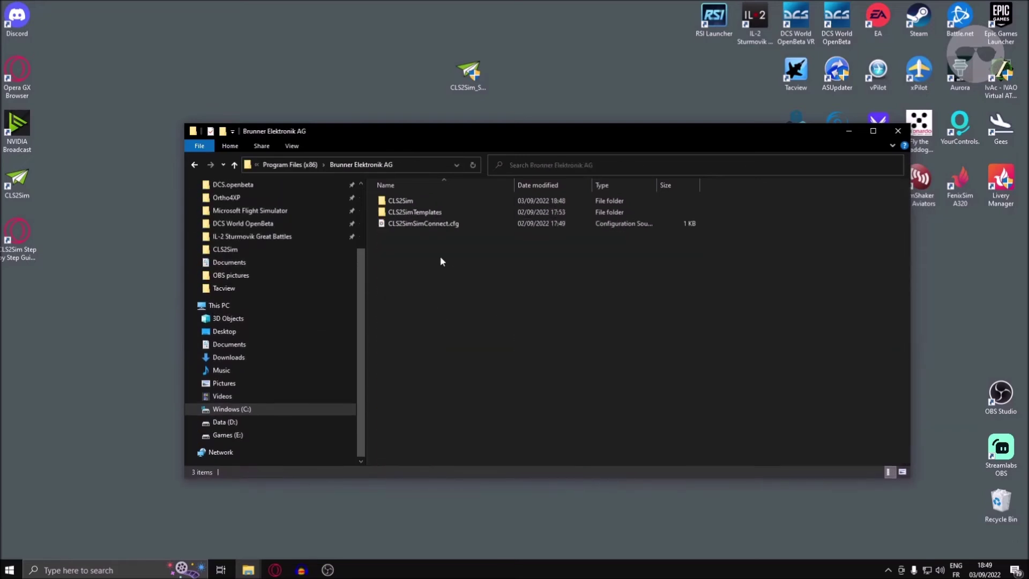
pyautogui.doubleClick(415, 200)
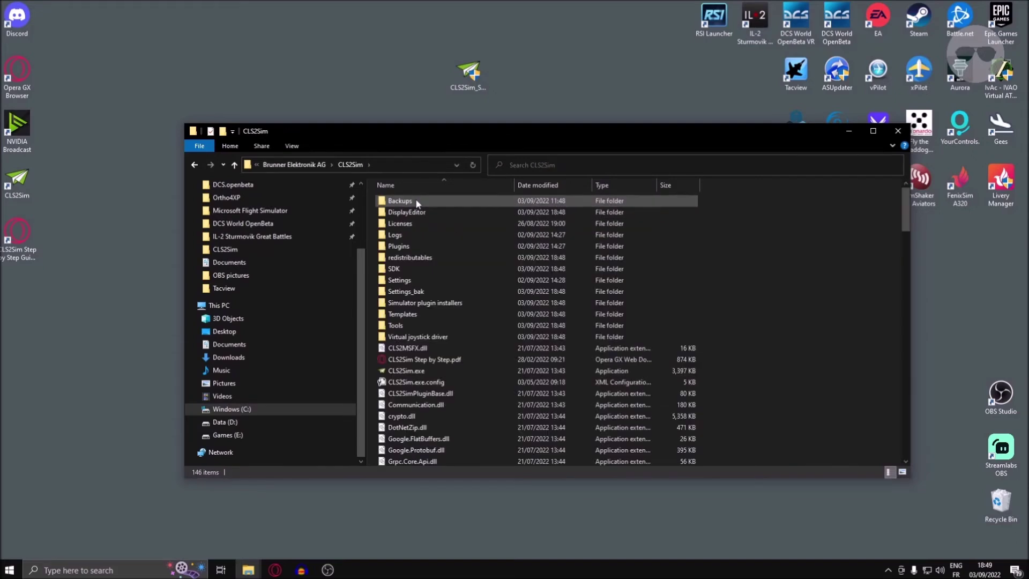
pyautogui.click(415, 337)
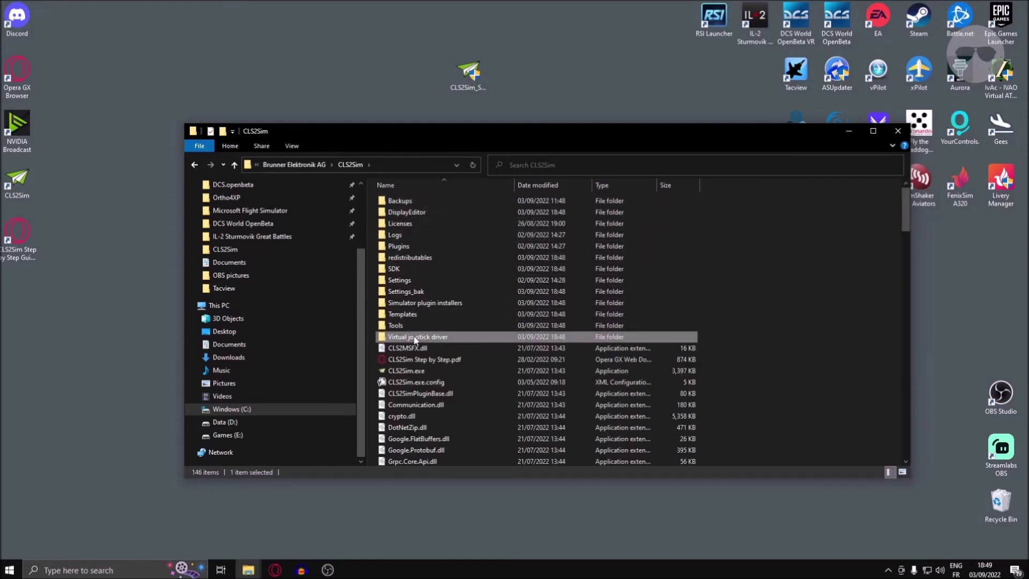
pyautogui.doubleClick(461, 337)
pyautogui.click(421, 203)
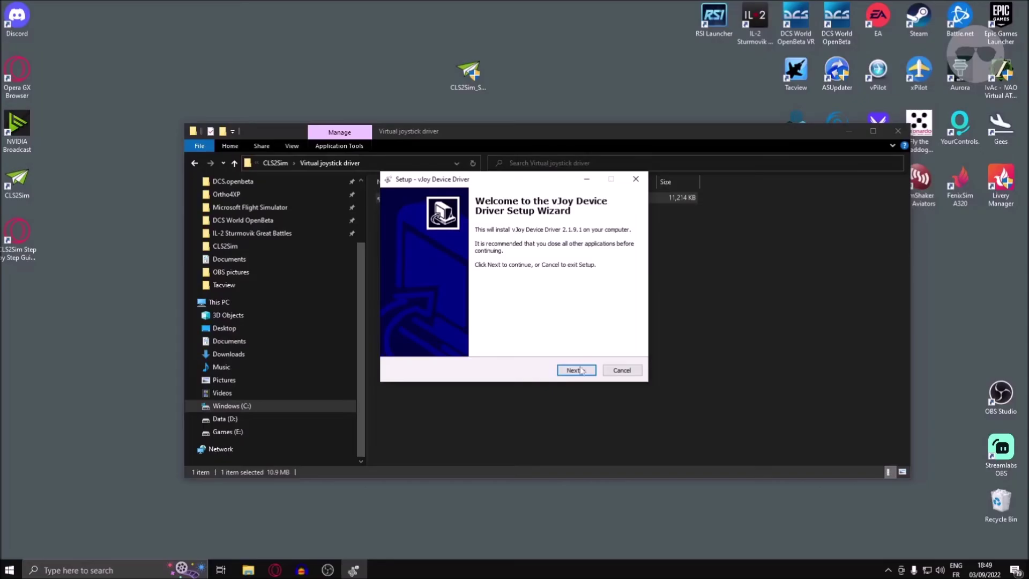
# Step: Untick Demo vJoy Feeder and Device Listing, keeping the Configuration and Monitoring applications
pyautogui.click(578, 370)
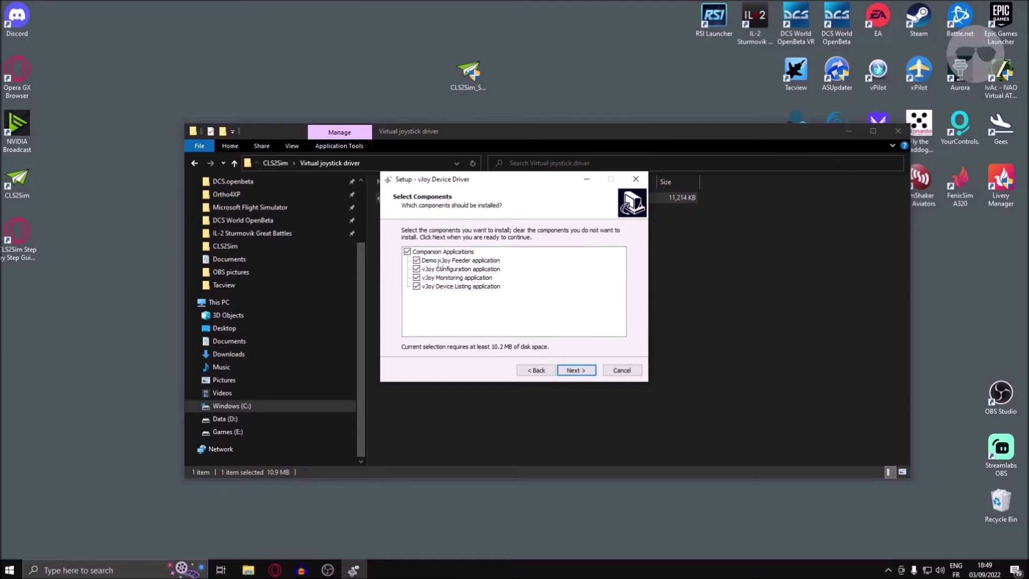
pyautogui.click(417, 260)
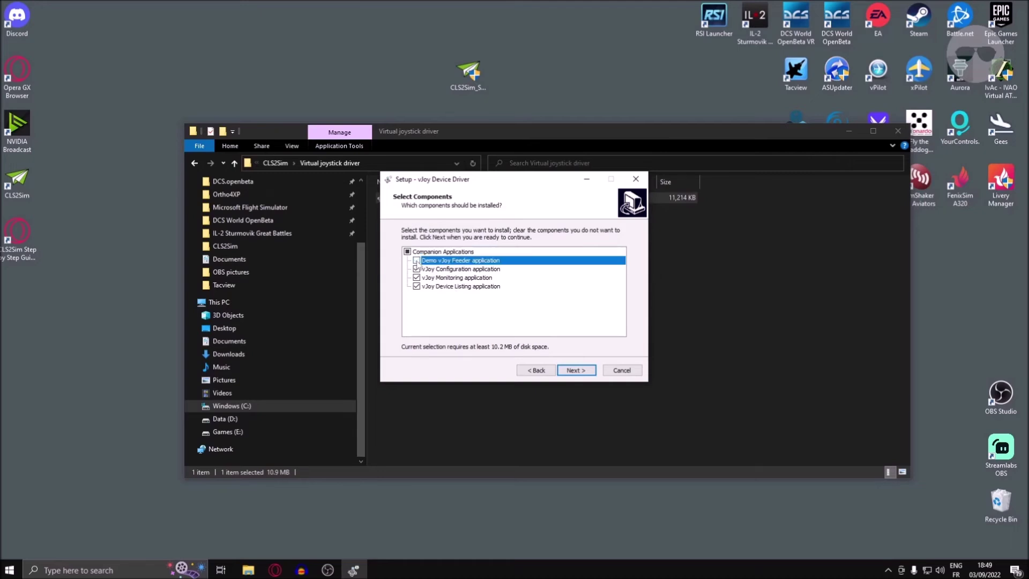
pyautogui.click(416, 287)
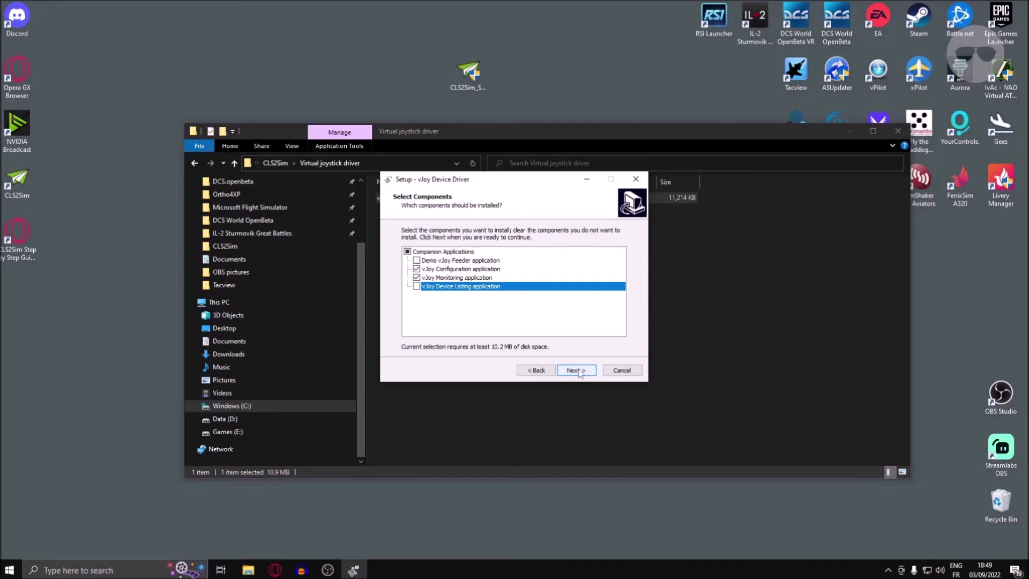
pyautogui.click(455, 277)
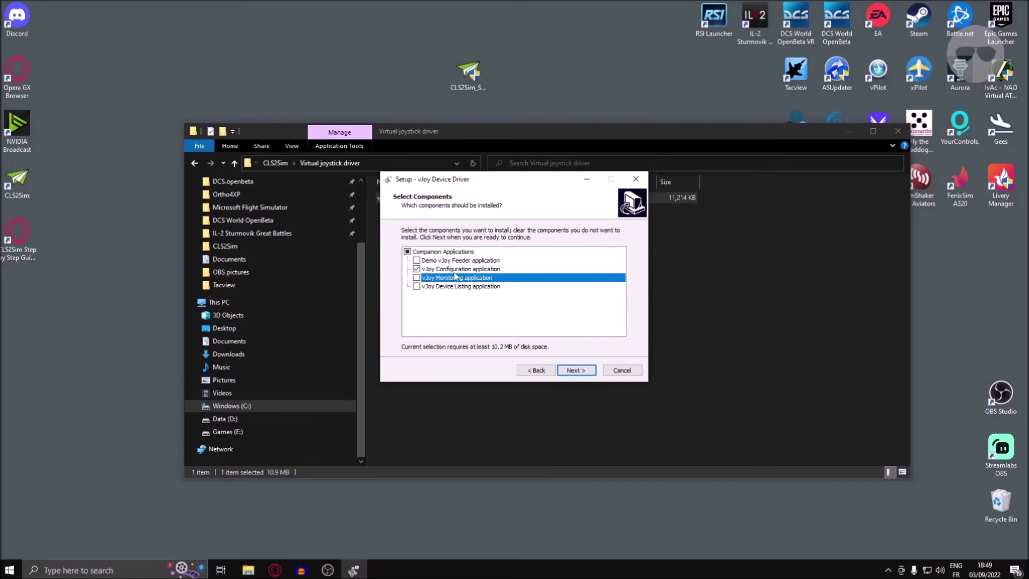
pyautogui.click(453, 269)
pyautogui.click(454, 278)
pyautogui.click(451, 270)
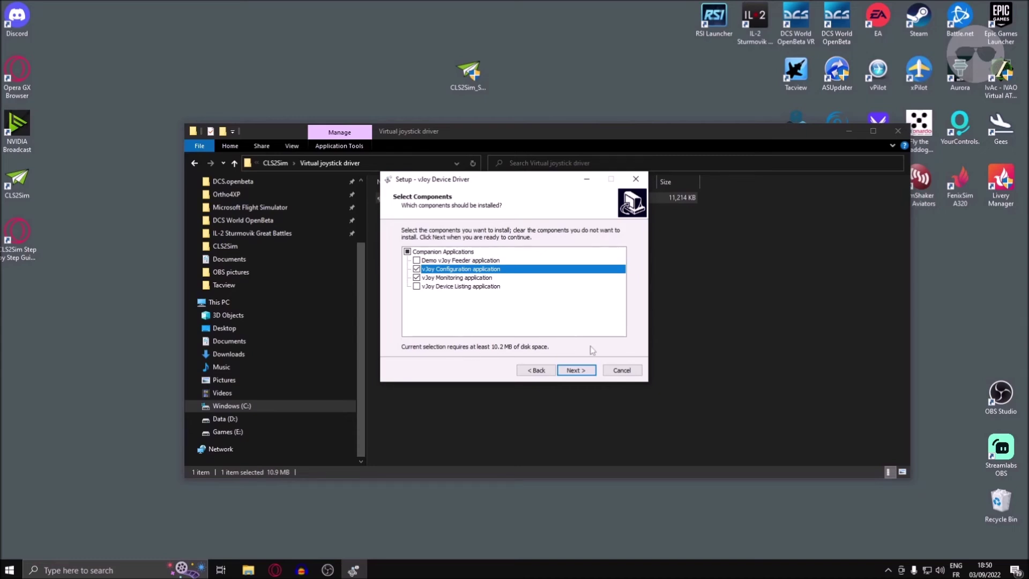
# Step: Install the vJoy driver, confirm the success message, and close File Explorer
pyautogui.click(575, 371)
pyautogui.click(577, 370)
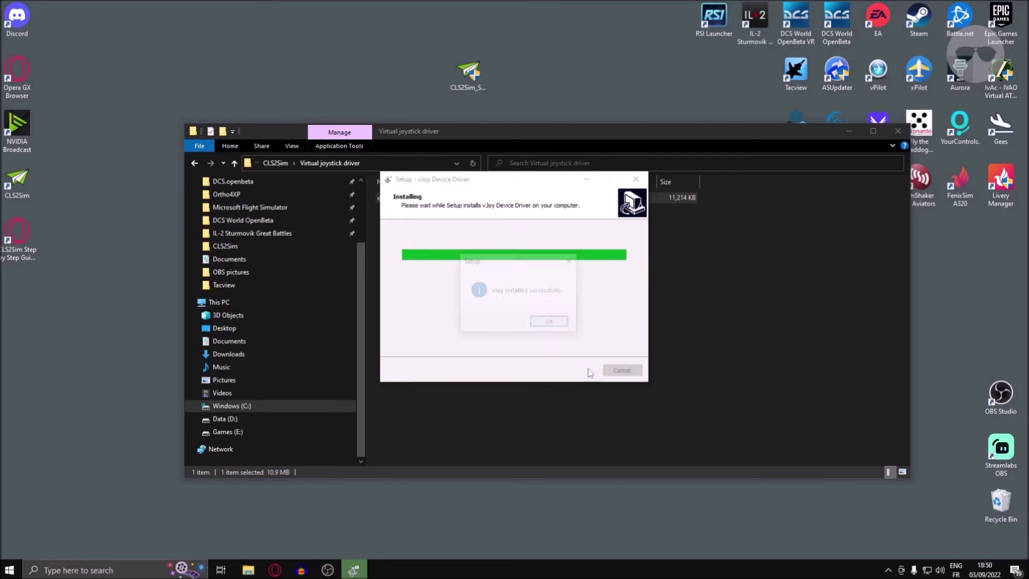
pyautogui.click(551, 323)
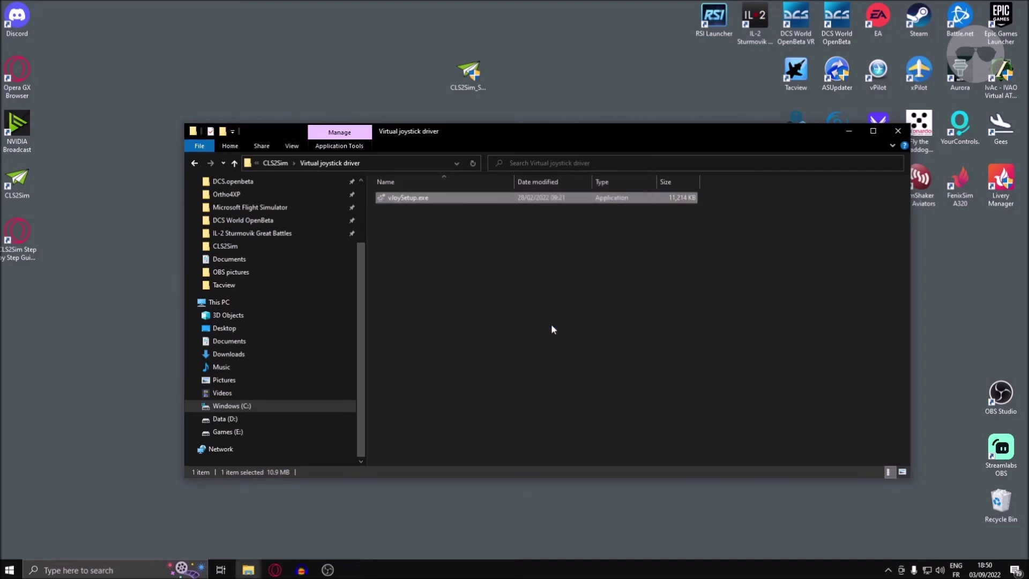
pyautogui.click(897, 130)
# Step: Delete both CLS2Sim setup files from the desktop and move the CLS2Sim shortcut top-right
pyautogui.moveTo(523, 34); pyautogui.dragTo(303, 245)
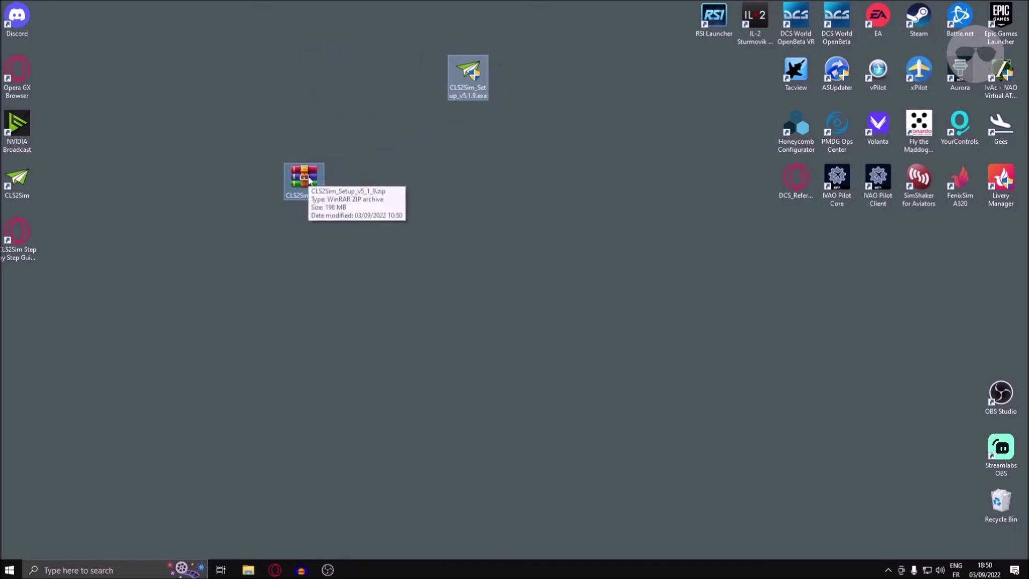
pyautogui.press('Delete')
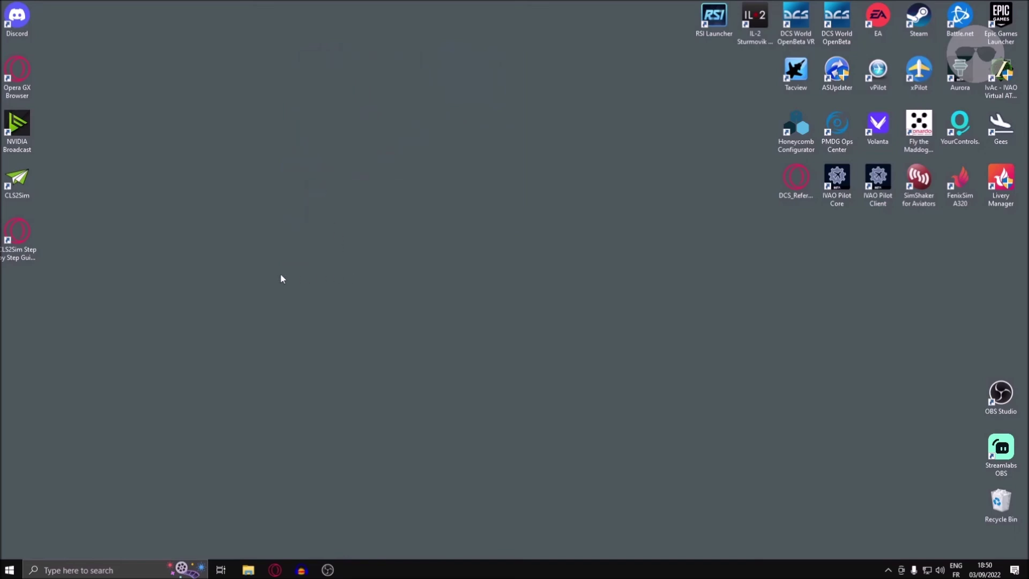
pyautogui.moveTo(24, 180); pyautogui.dragTo(761, 74)
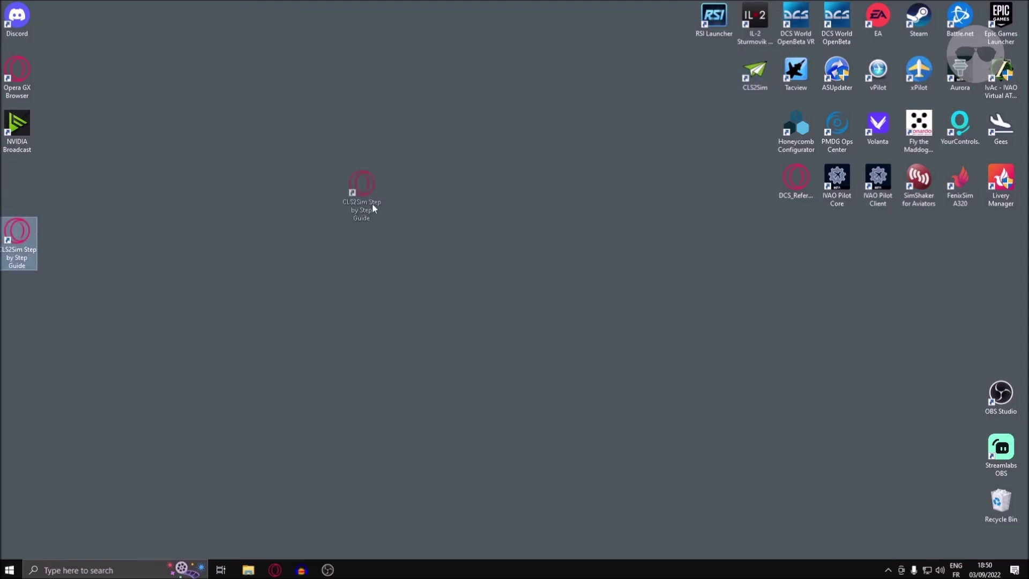